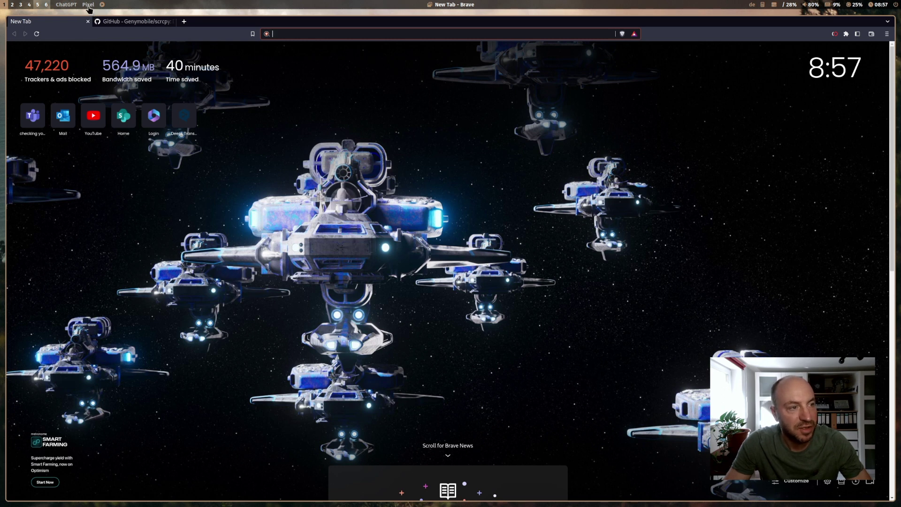
Launch the scrcpy mirror of the Pixel 6 from the Pixel bar button
left_click(88, 5)
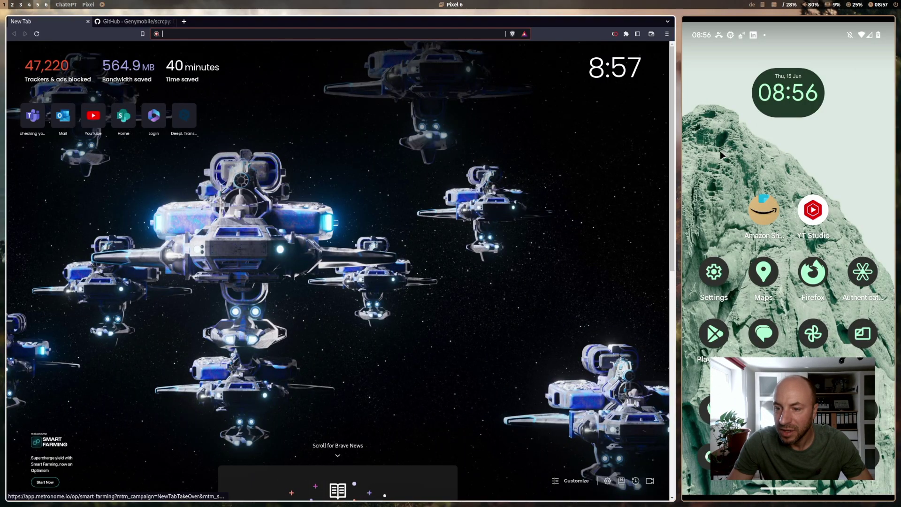
scroll(753, 177, "down", 5)
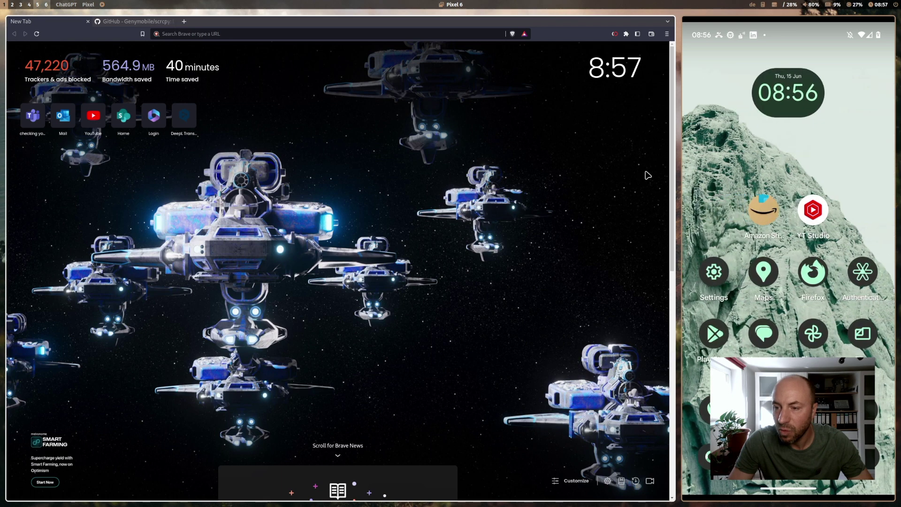
scroll(862, 189, "up", 3)
scroll(862, 189, "down", 3)
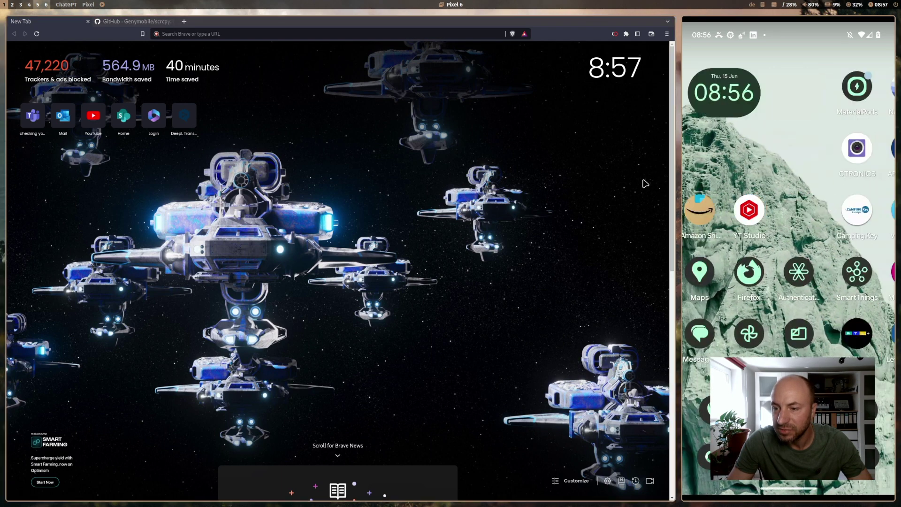
scroll(865, 189, "up", 3)
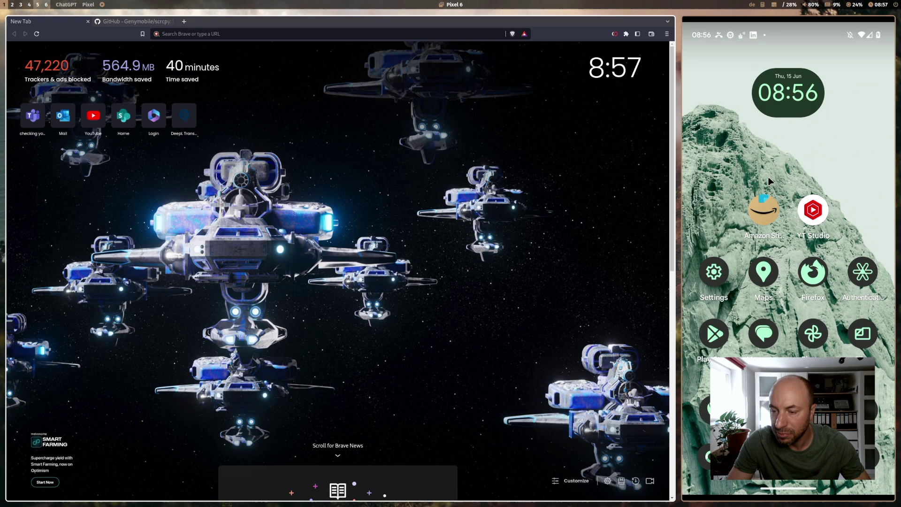
Try Settings and the Play Store on the mirrored phone, returning home each time
left_click(716, 272)
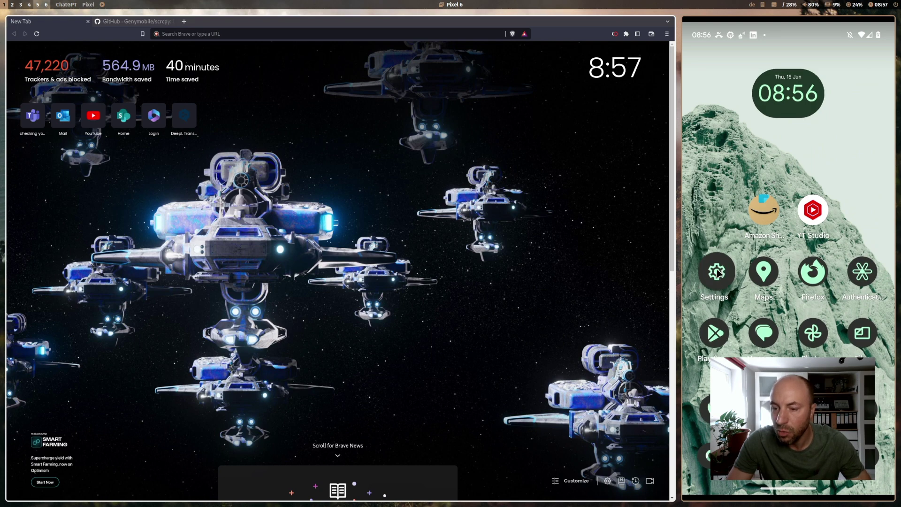
right_click(783, 318)
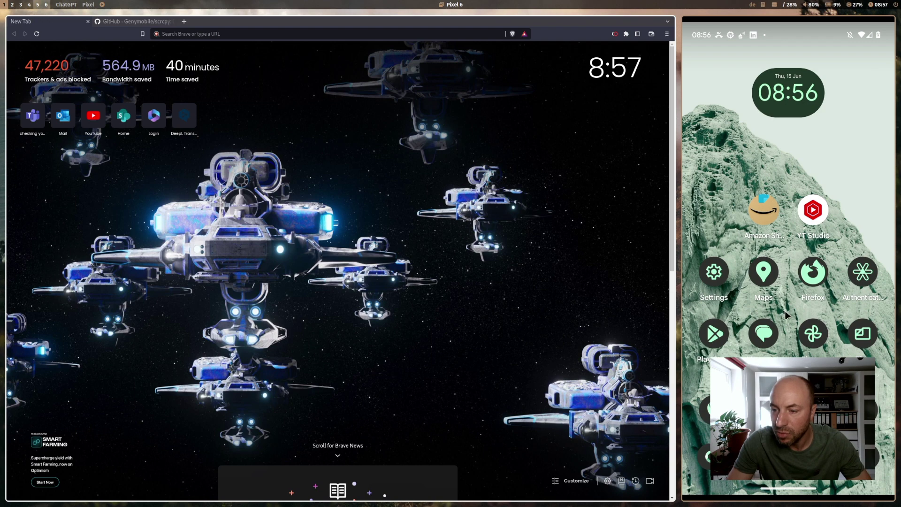
left_click(716, 334)
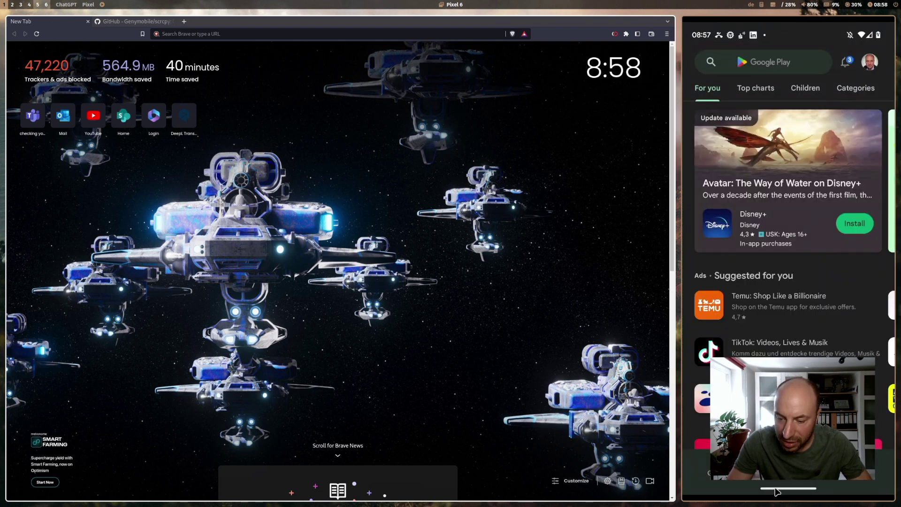
left_click_drag(777, 492, 777, 375)
left_click(771, 272)
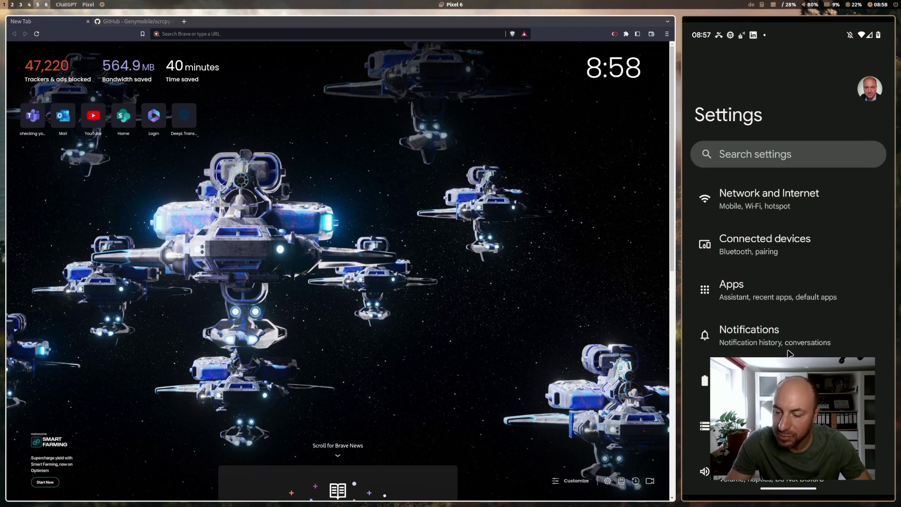
left_click_drag(785, 493, 784, 422)
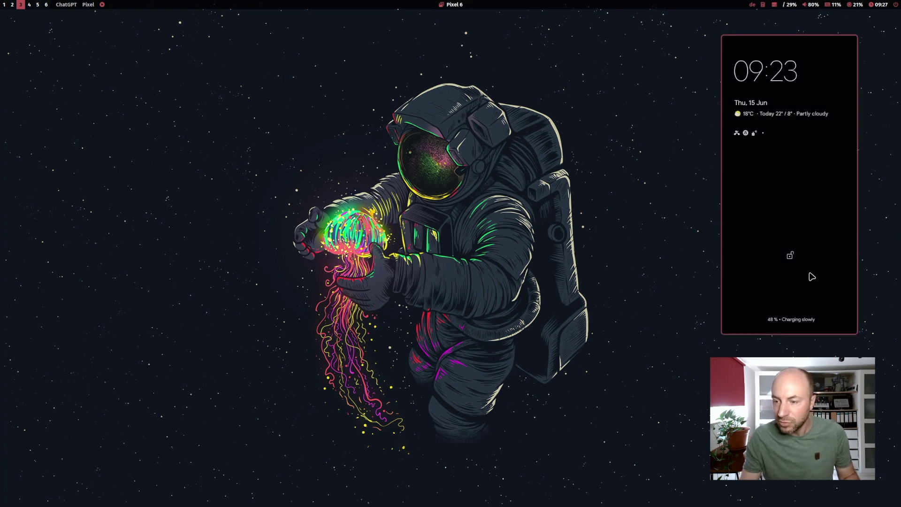
Swipe up to unlock the phone, open the Play Store, then middle-click back home
left_click_drag(812, 287, 771, 121)
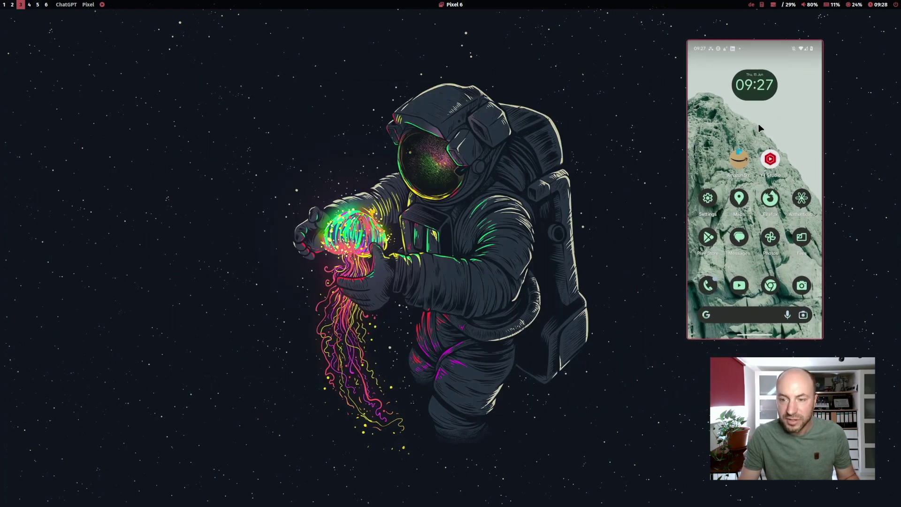
left_click(709, 239)
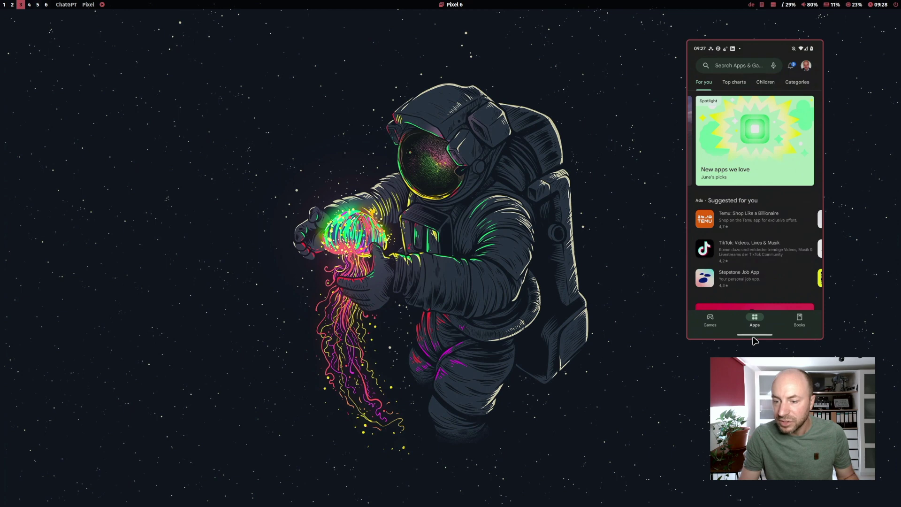
middle_click(768, 244)
Open the app drawer, close it back to home, and flip between home pages
left_click_drag(758, 263, 751, 124)
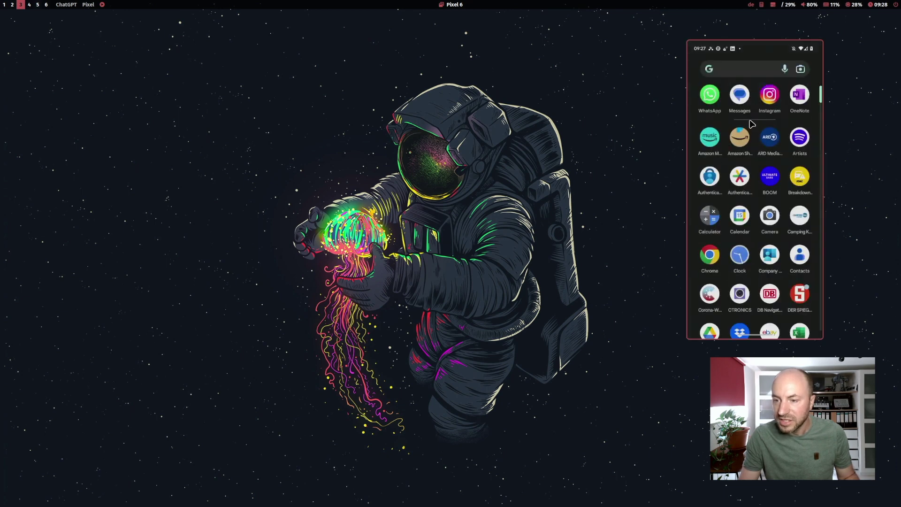
middle_click(756, 77)
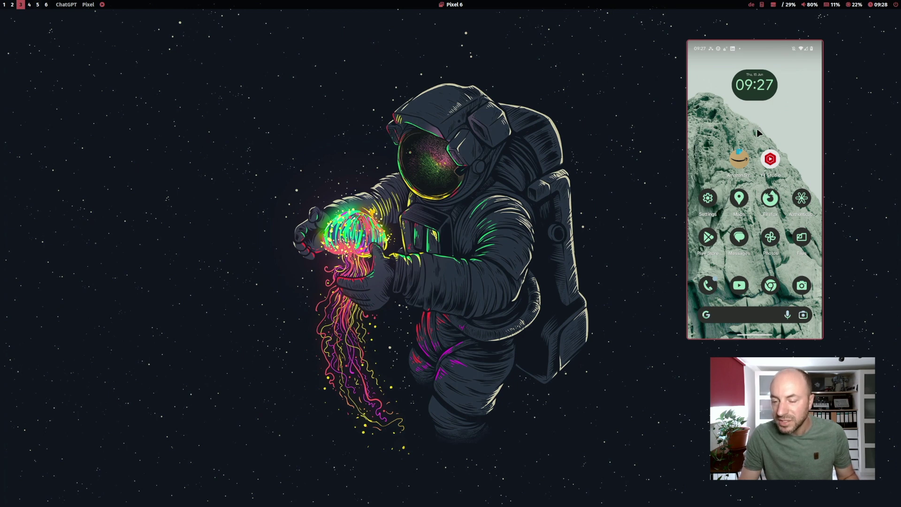
left_click_drag(789, 134, 822, 146)
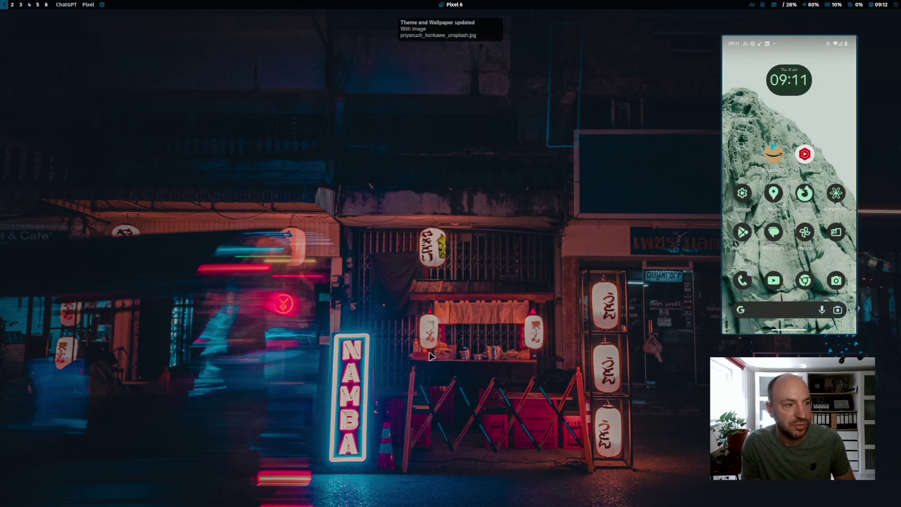
Cycle the Qtile desktop wallpaper forward twice with Super+W
key("super+w")
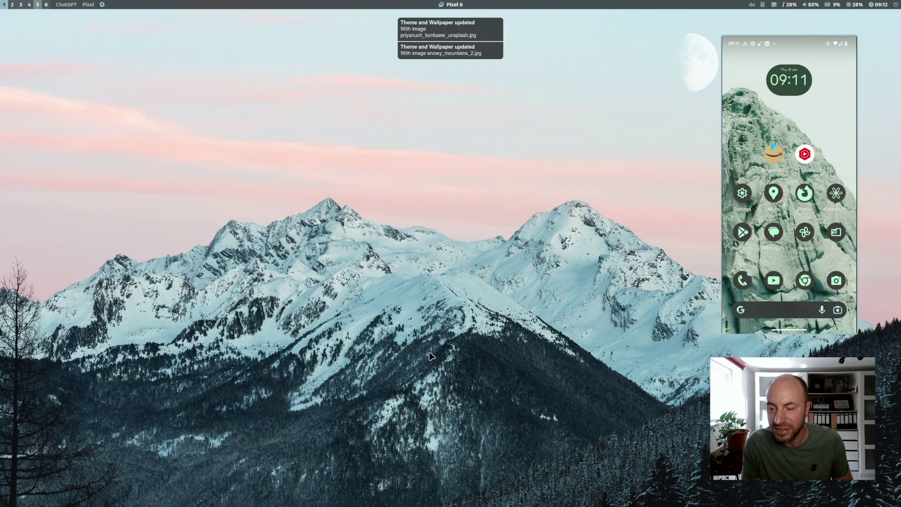
key("super+w")
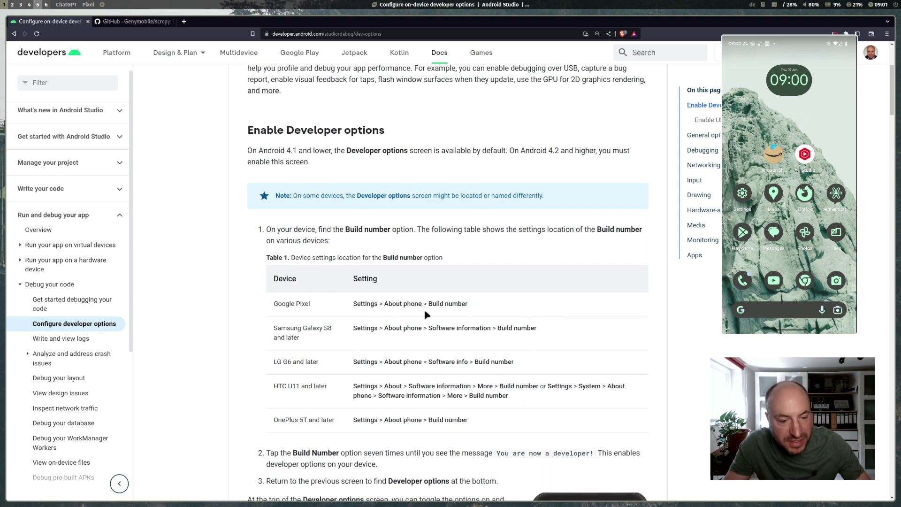
Open Settings > About phone, scroll to Build number, and highlight 'You are now a developer!' in the guide
left_click(743, 199)
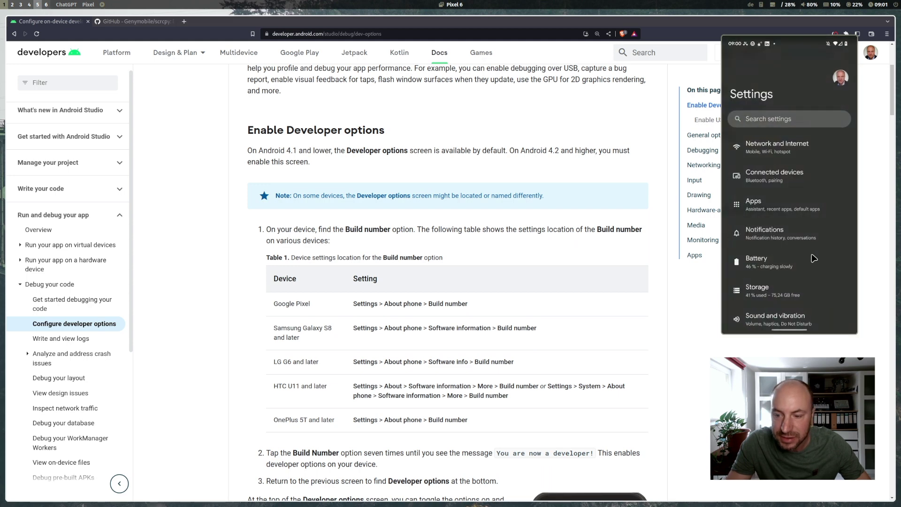
scroll(813, 258, "down", 5)
scroll(815, 259, "down", 3)
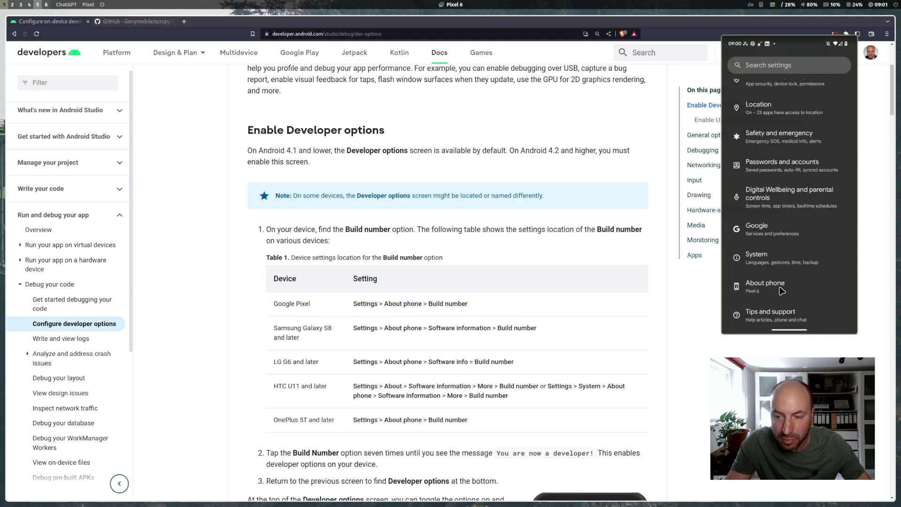
left_click(782, 291)
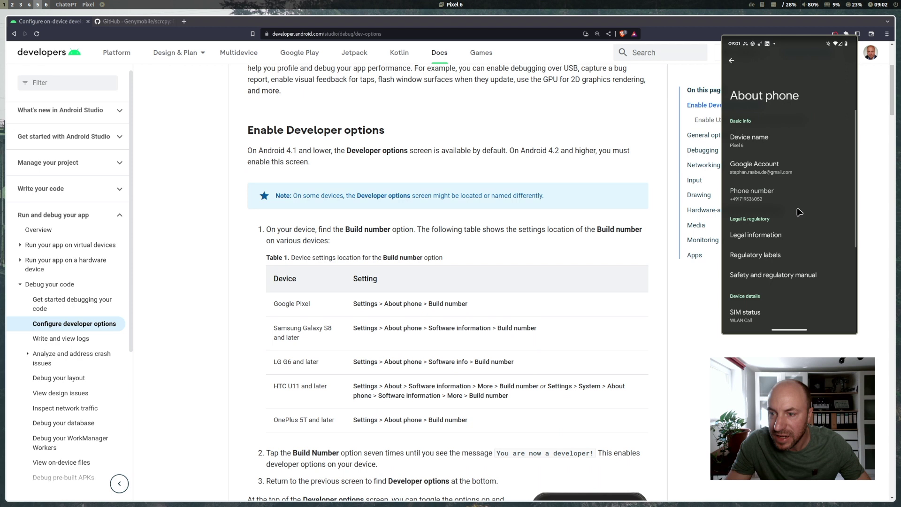
scroll(798, 207, "down", 5)
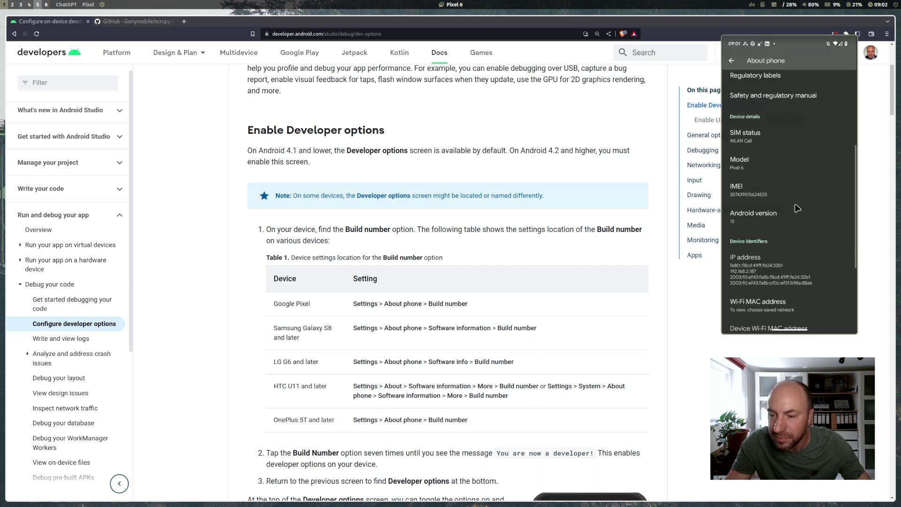
scroll(795, 207, "down", 5)
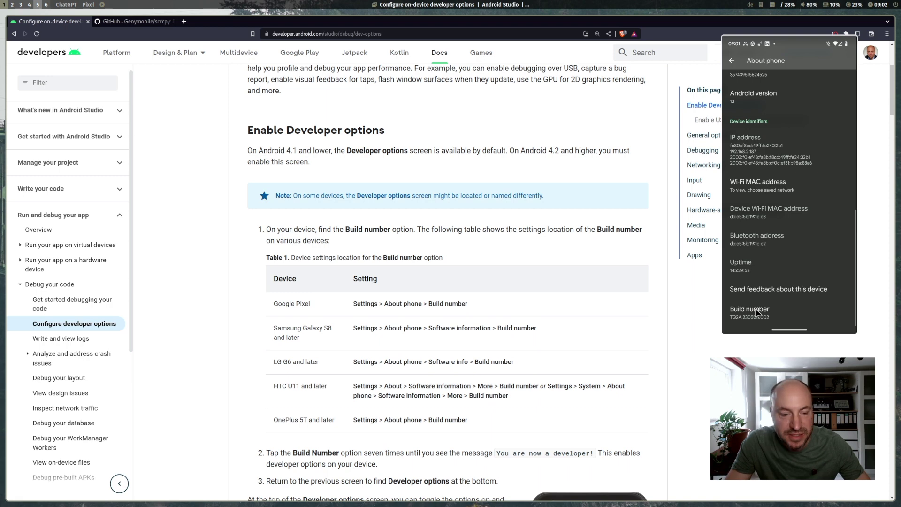
scroll(474, 409, "down", 6)
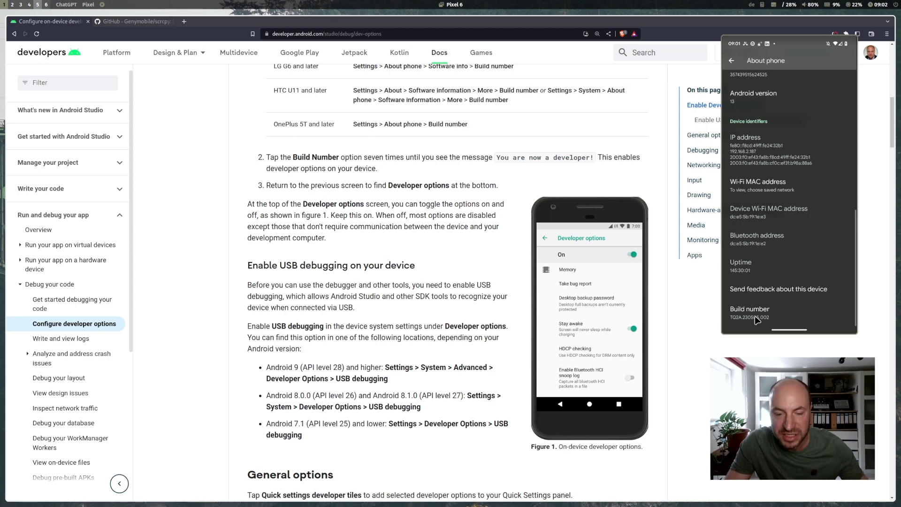
left_click_drag(498, 158, 594, 158)
Return to the main Settings list and open System > Developer options on the phone
left_click(732, 60)
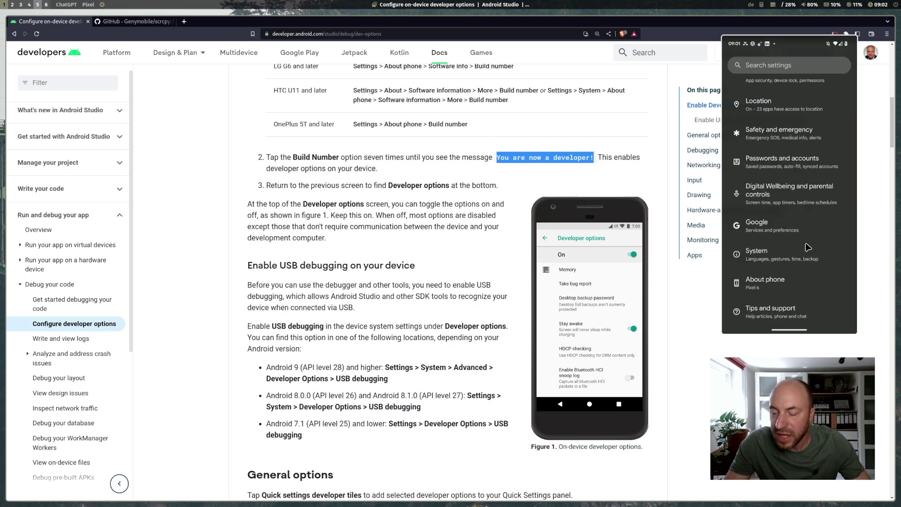
left_click(761, 260)
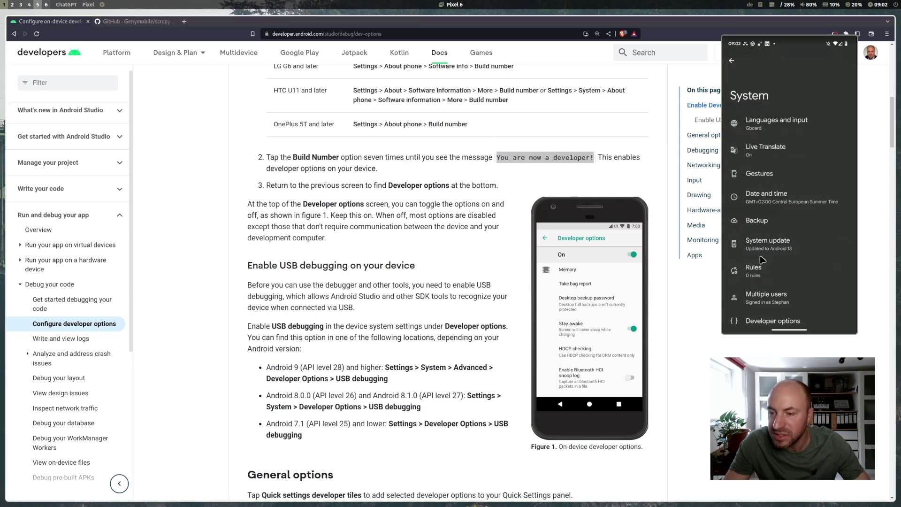
scroll(762, 260, "down", 2)
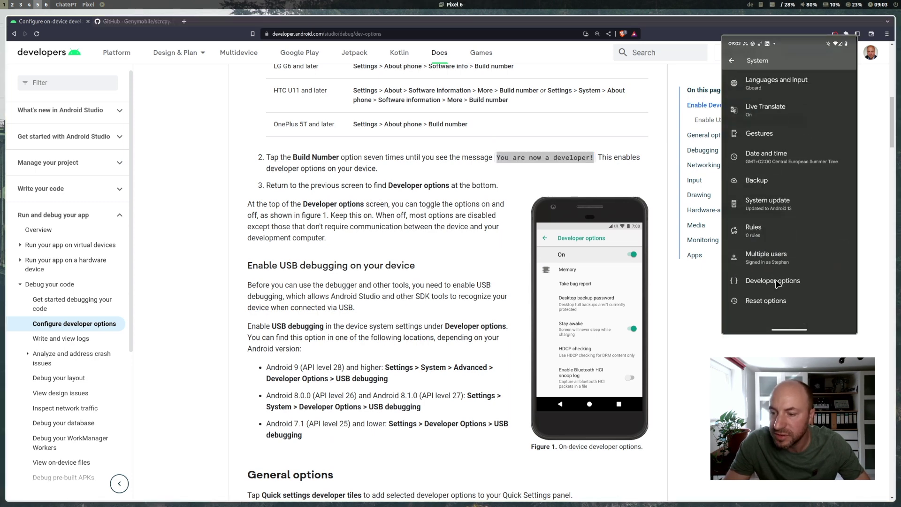
left_click(774, 281)
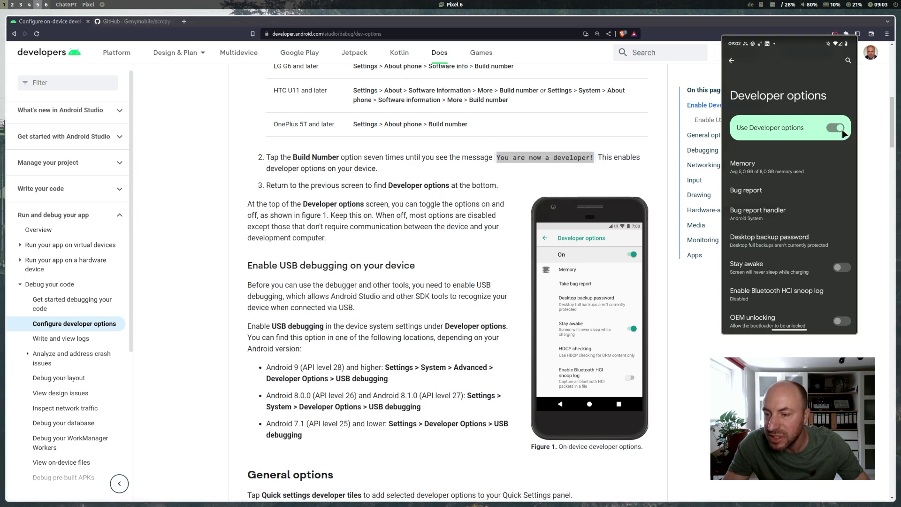
Scroll through the Developer options list and open Default USB configuration
scroll(801, 187, "down", 2)
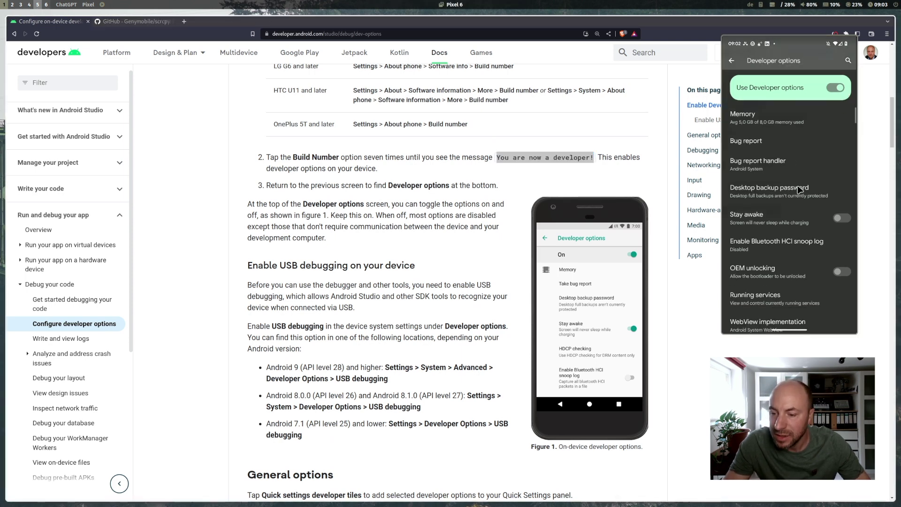
scroll(799, 190, "down", 5)
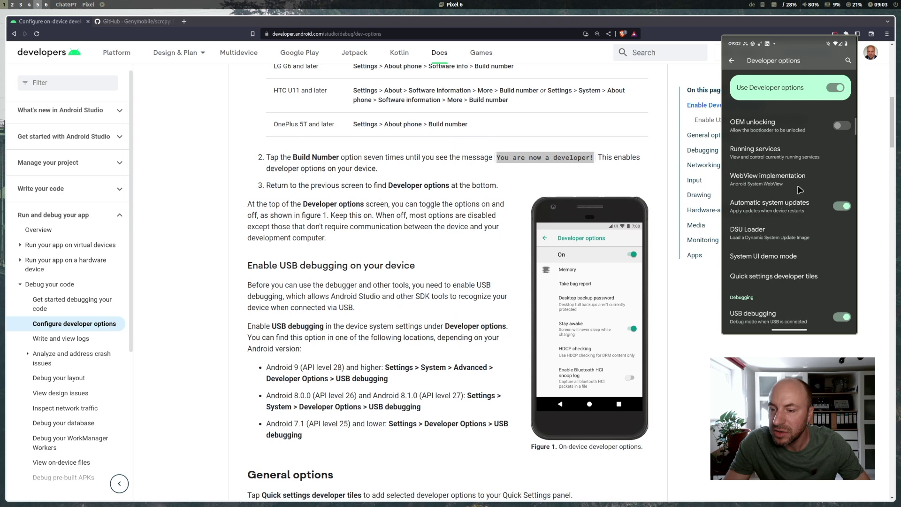
scroll(799, 190, "down", 3)
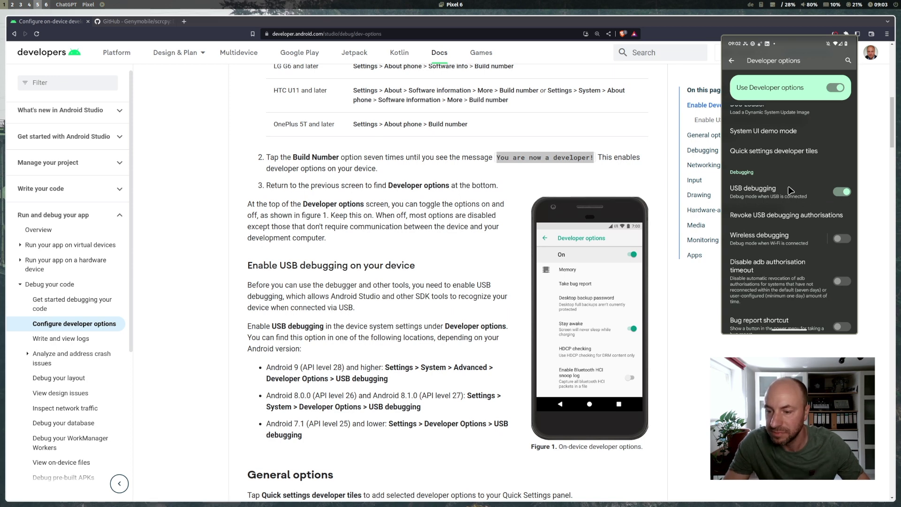
scroll(790, 190, "down", 3)
scroll(791, 190, "down", 3)
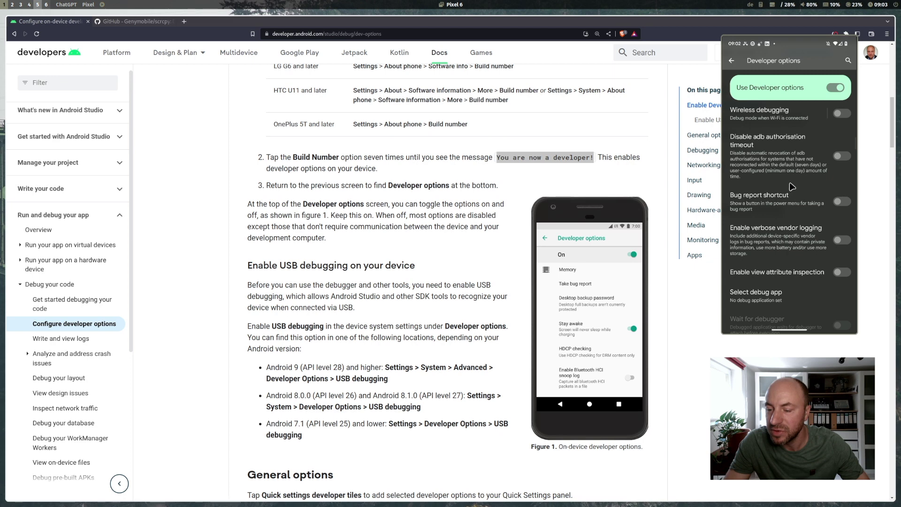
scroll(793, 181, "down", 1)
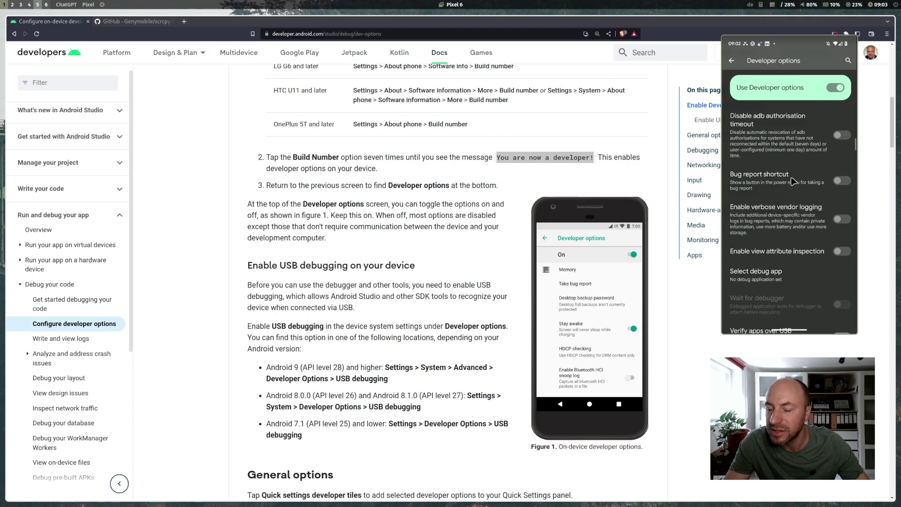
scroll(793, 181, "up", 2)
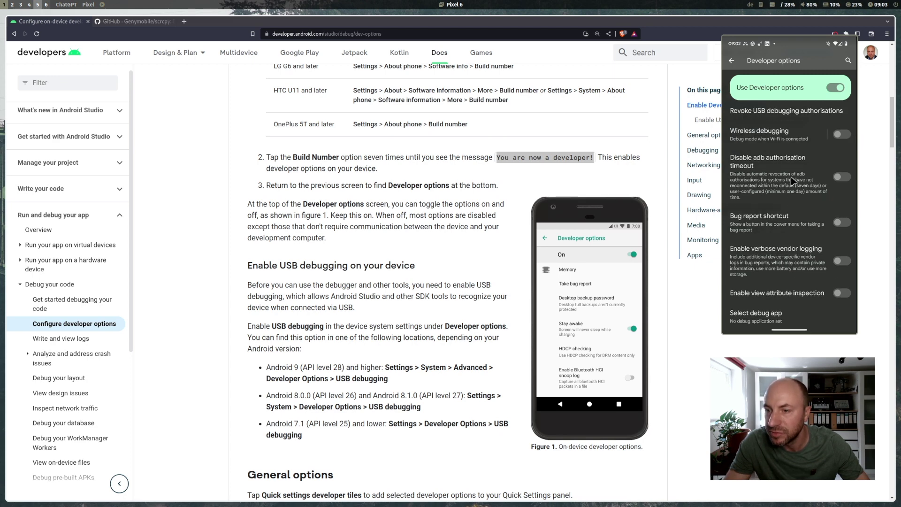
scroll(793, 181, "down", 8)
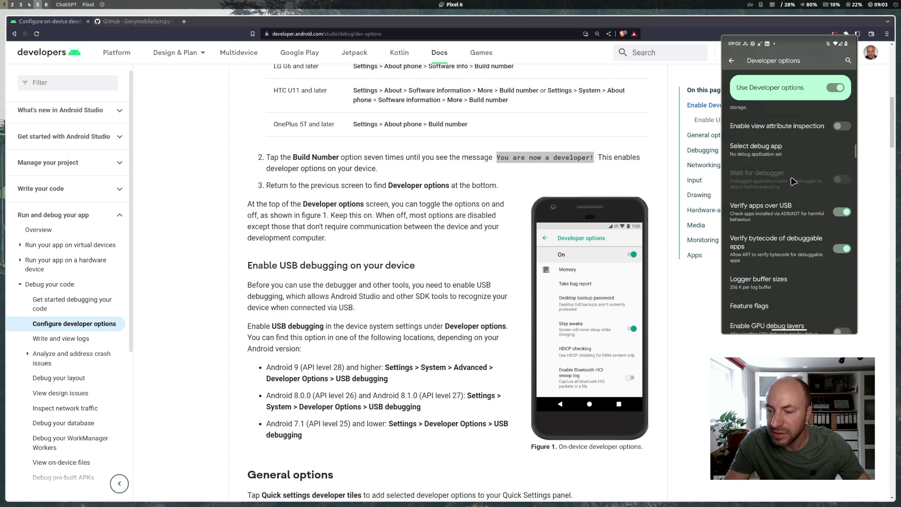
scroll(793, 181, "down", 5)
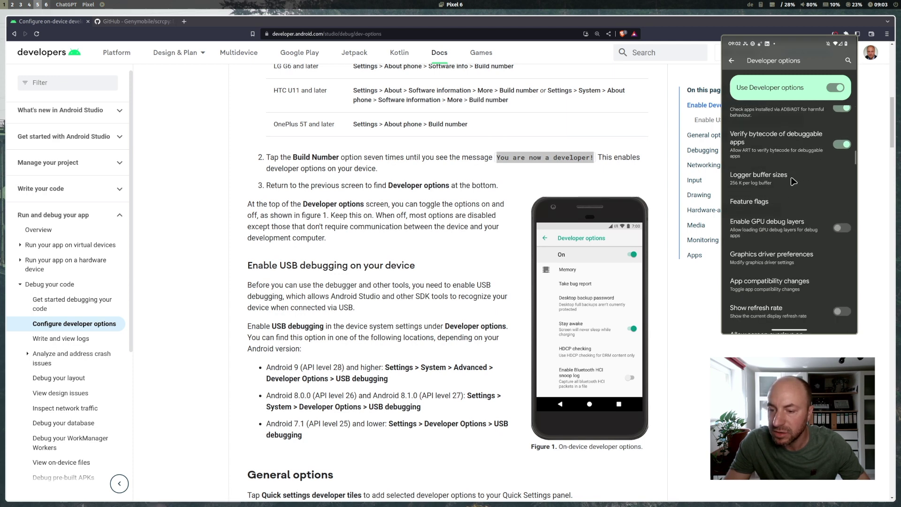
scroll(793, 181, "down", 15)
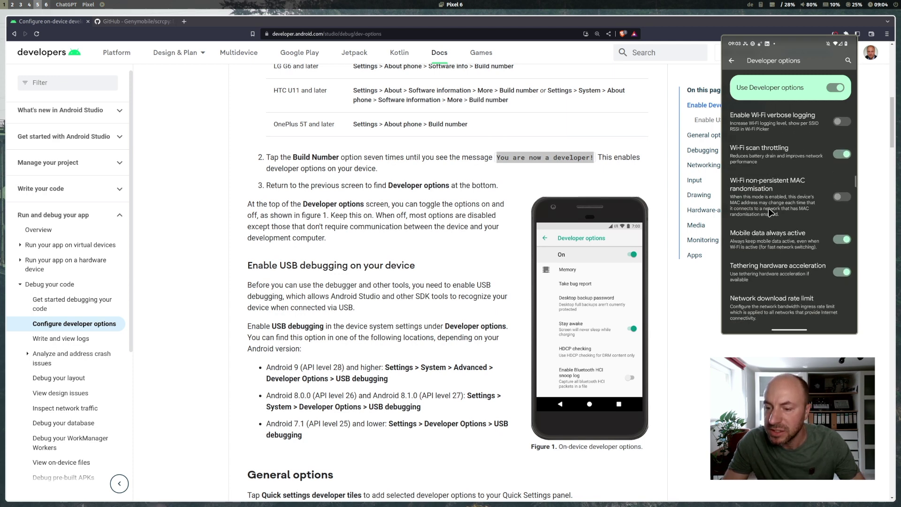
scroll(770, 213, "down", 4)
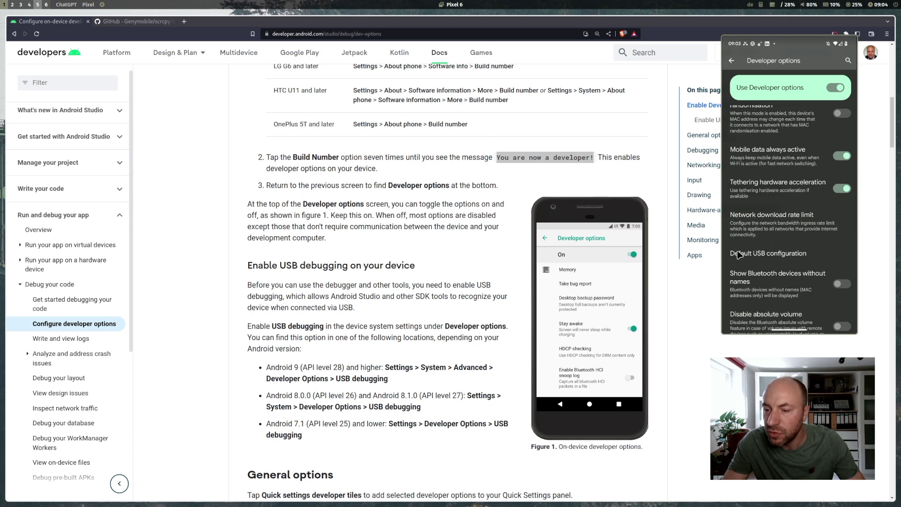
left_click(779, 257)
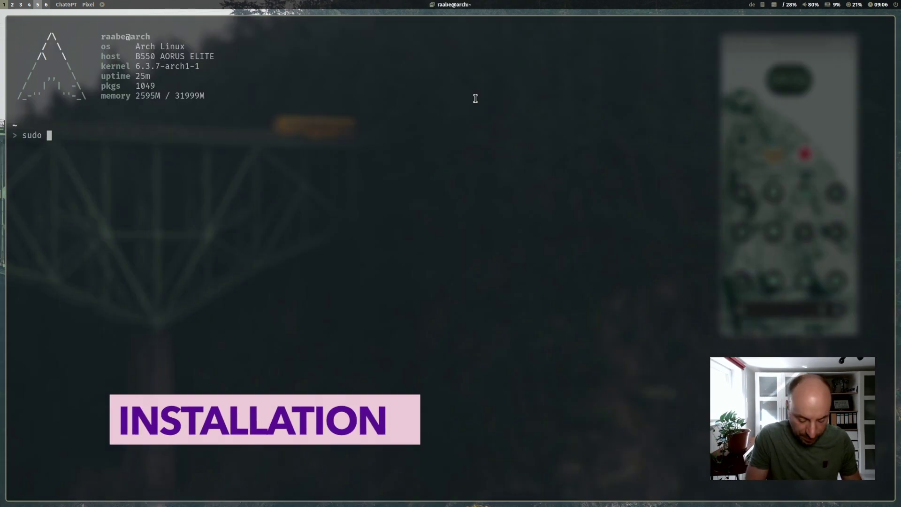
Run sudo pacman -S scrcpy with the sudo password, decline reinstalling scrcpy-2.0-1, and clear the screen
type("pacman ")
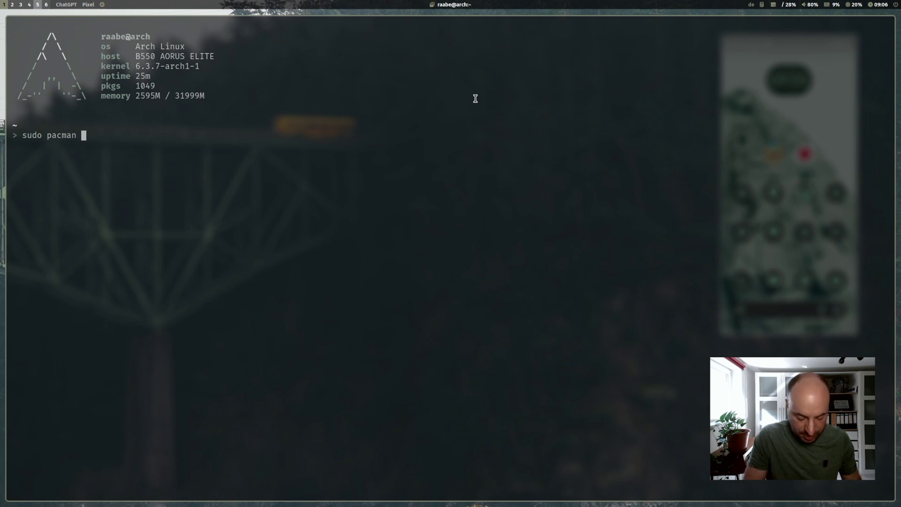
type("-S s")
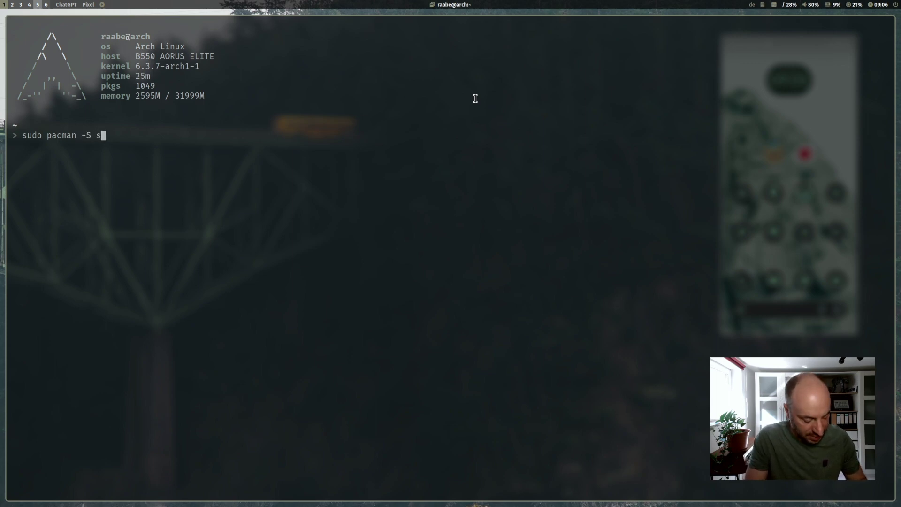
type("crcpy")
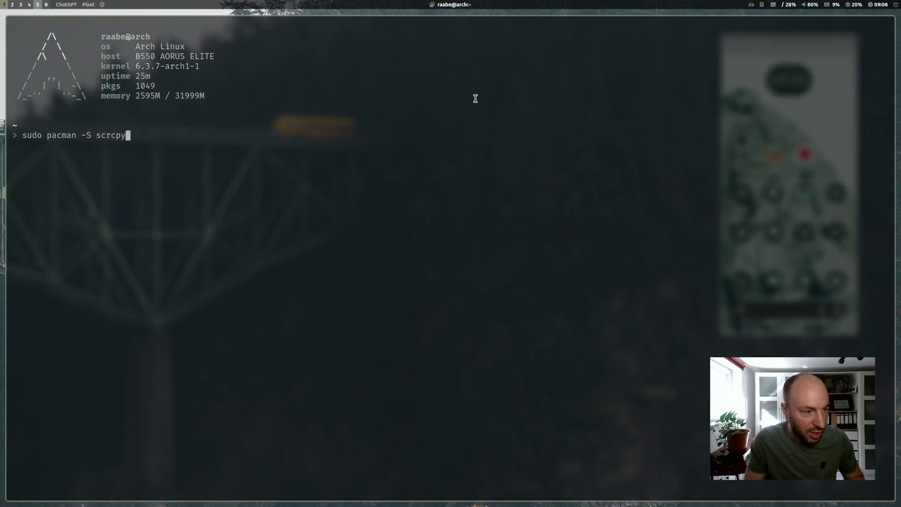
key("Return")
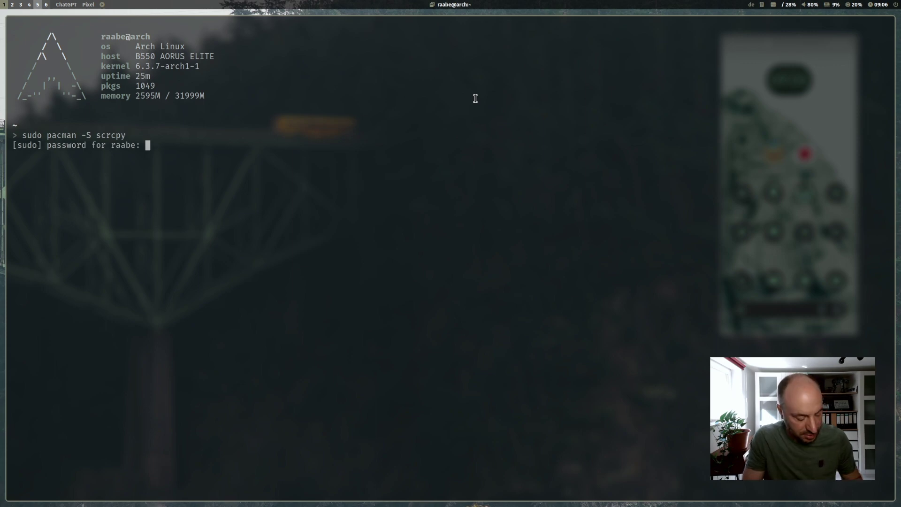
key("Return")
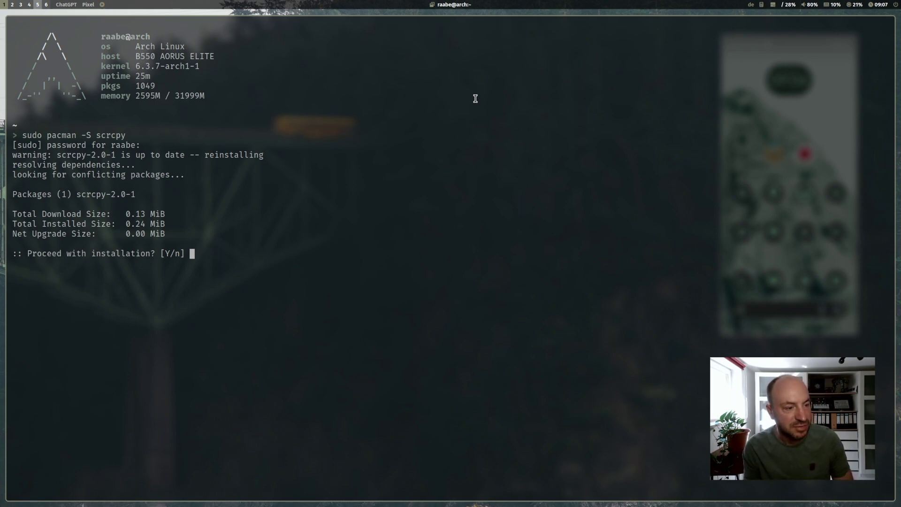
type("n")
key("Return")
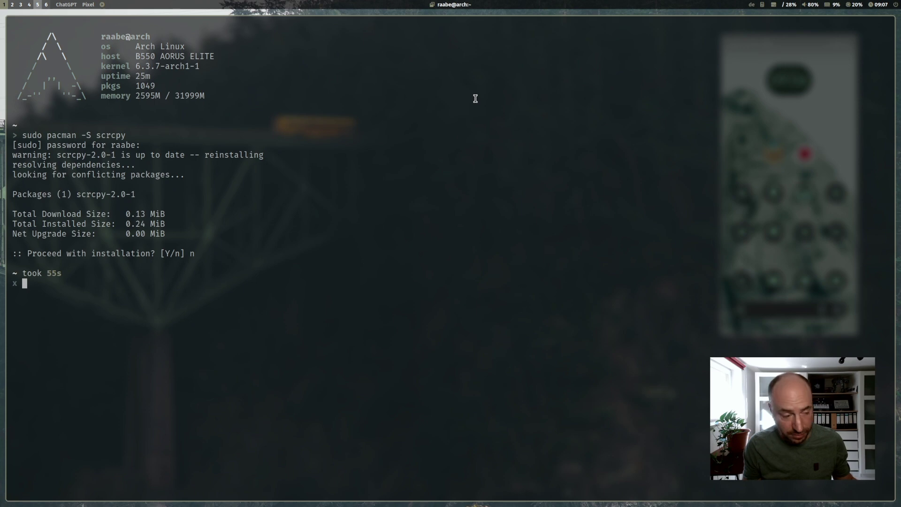
key("ctrl+l")
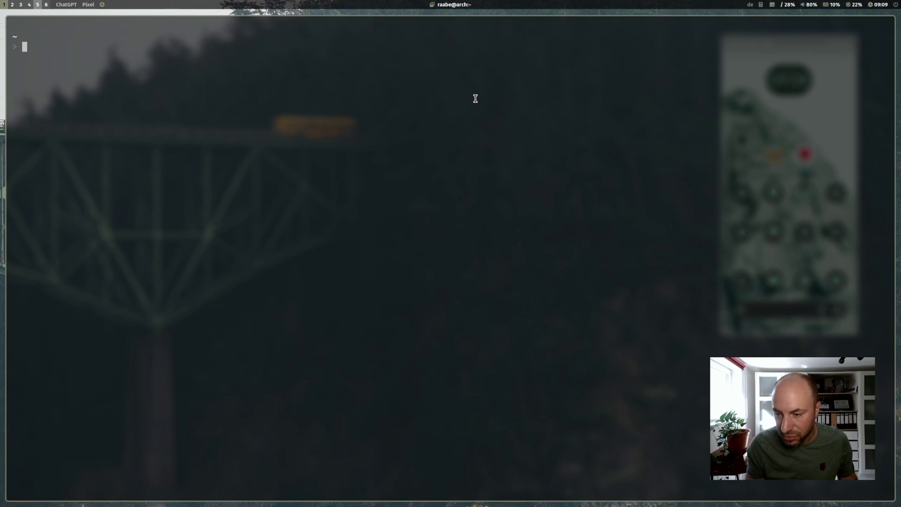
Run adb devices to list the attached device connections
type("ad")
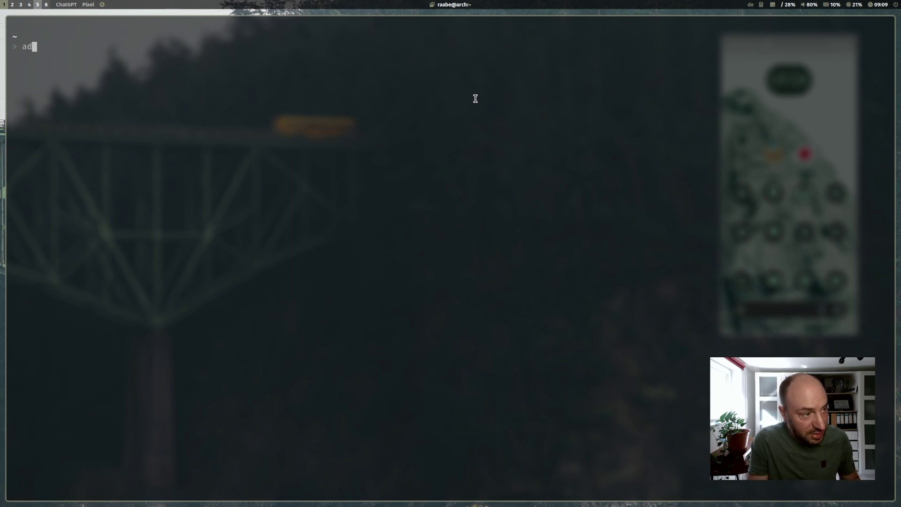
type("b de")
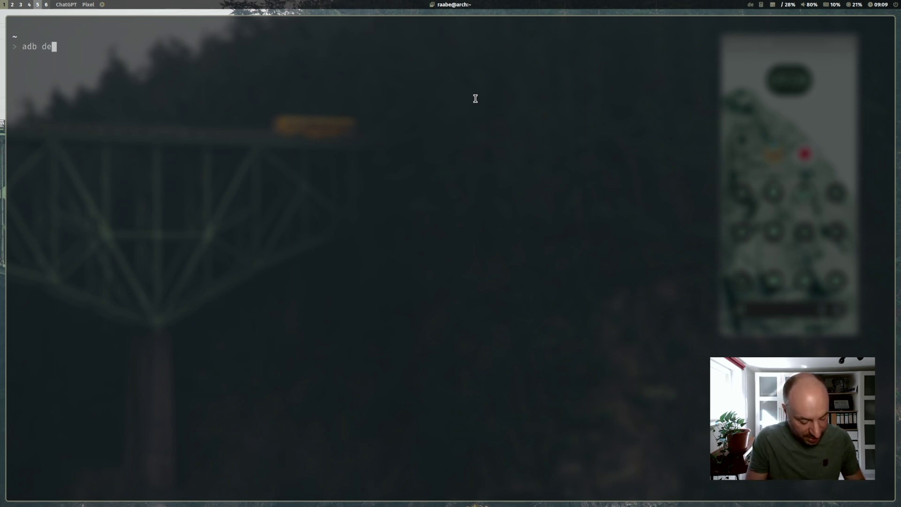
type("vices")
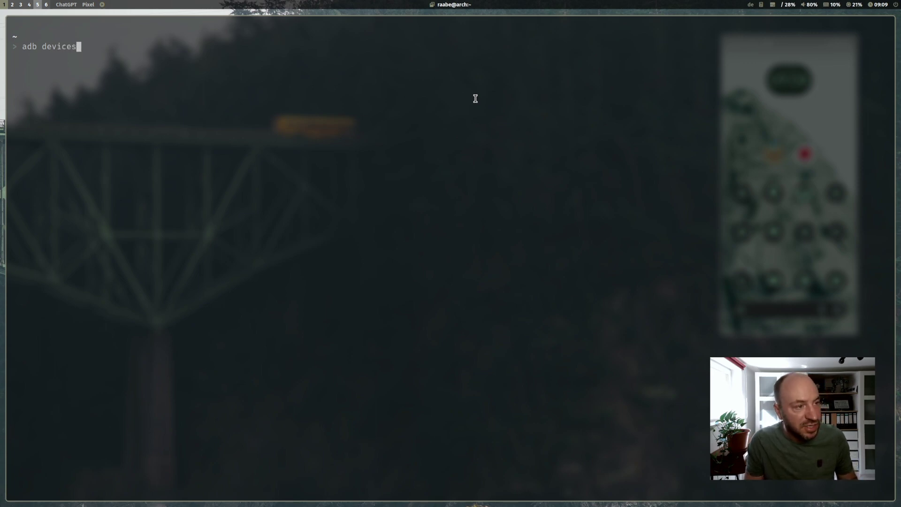
key("Return")
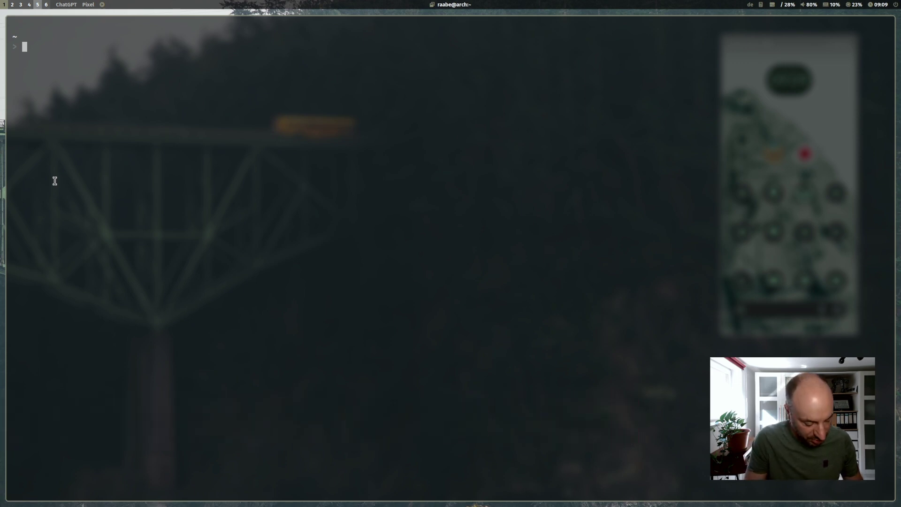
Change into the dotfiles/polybar folder using tab completion
type("cd dot")
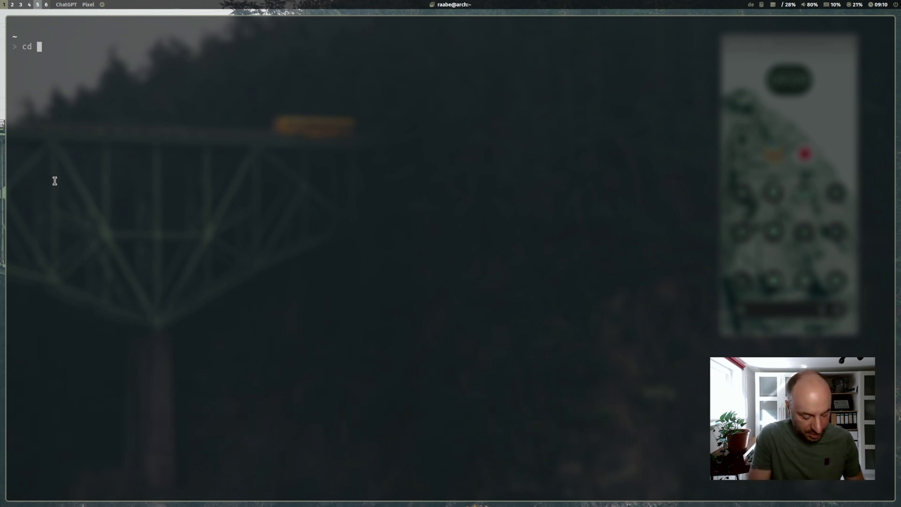
key("Tab")
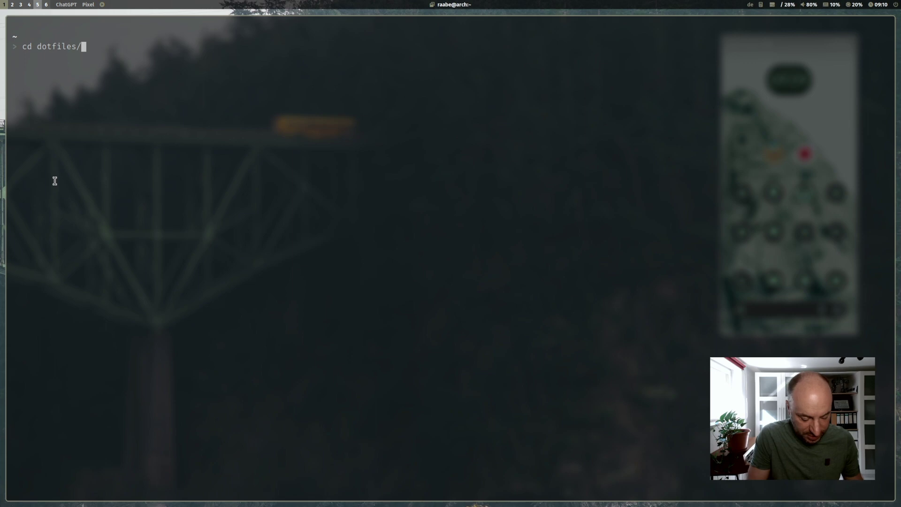
type("poly")
key("Tab")
key("Return")
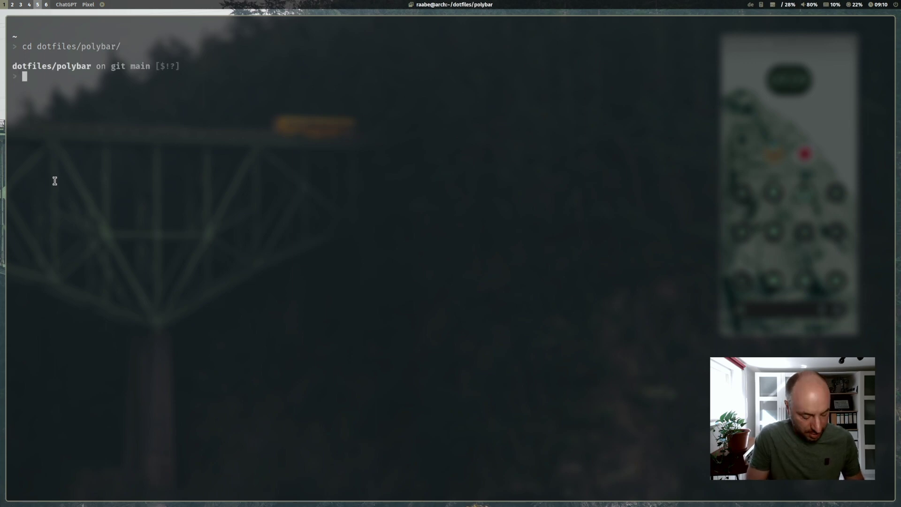
Open config.ini in Neovim, scroll to the [module/scrcpy] Pixel module, then quit with :q
type("v c")
key("Tab")
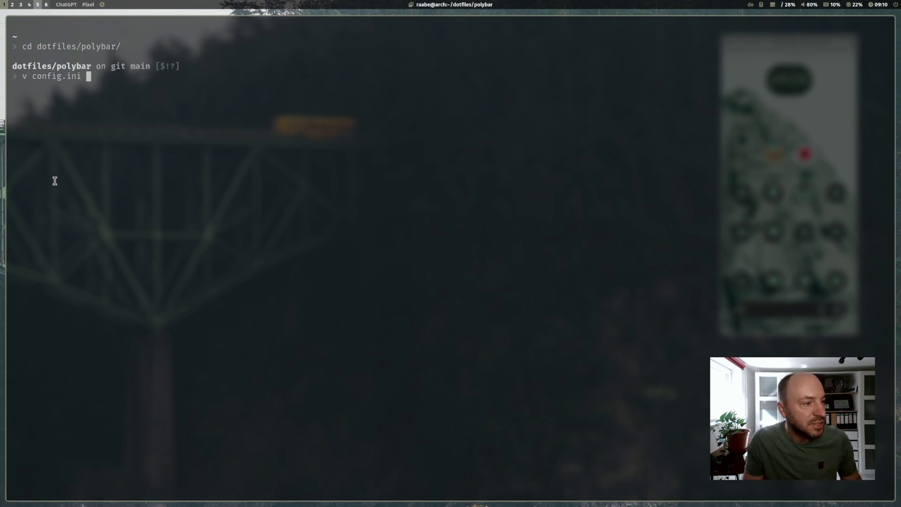
key("Return")
scroll(56, 184, "down", 6)
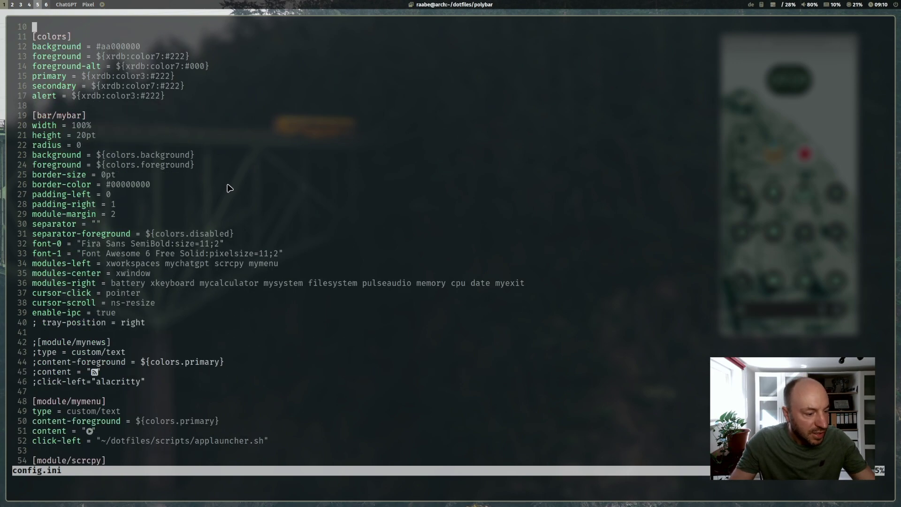
scroll(223, 185, "down", 4)
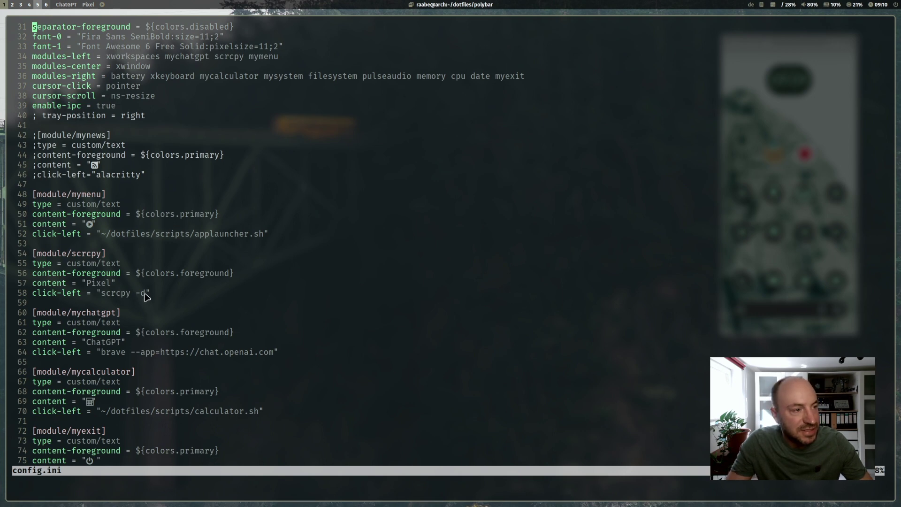
type(":q")
key("Return")
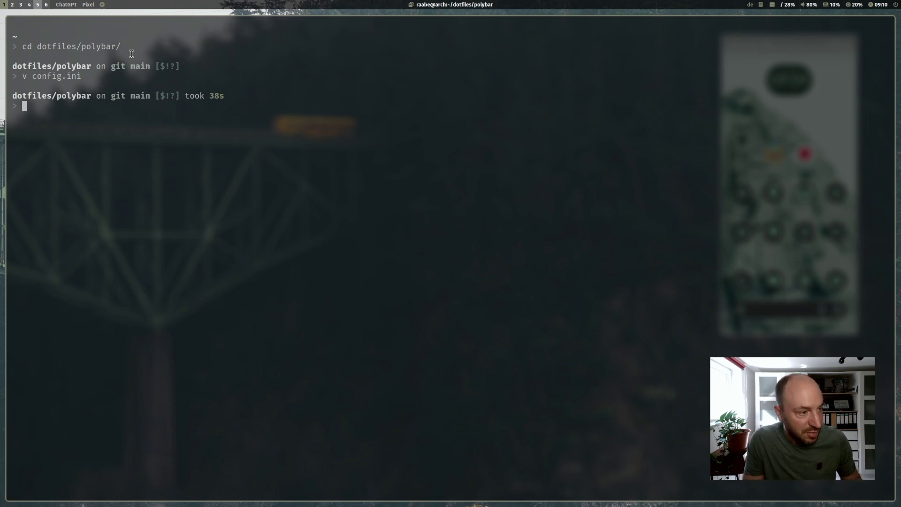
Move from dotfiles/polybar up and into the dotfiles/qtile folder
type("cd ..")
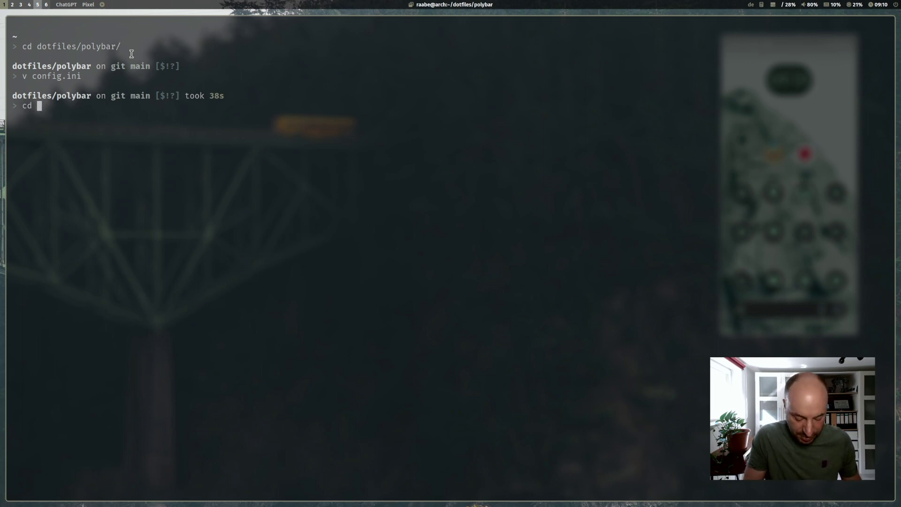
key("Return")
type("cd qtile/")
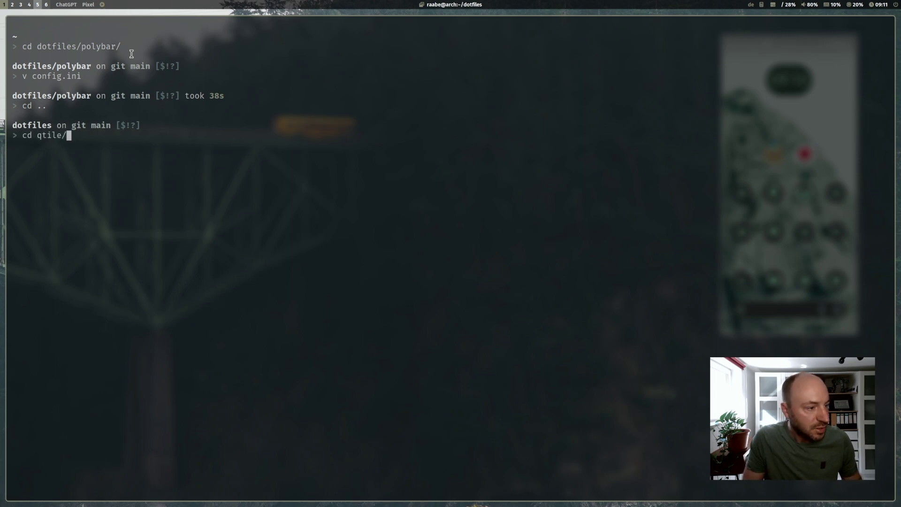
key("Return")
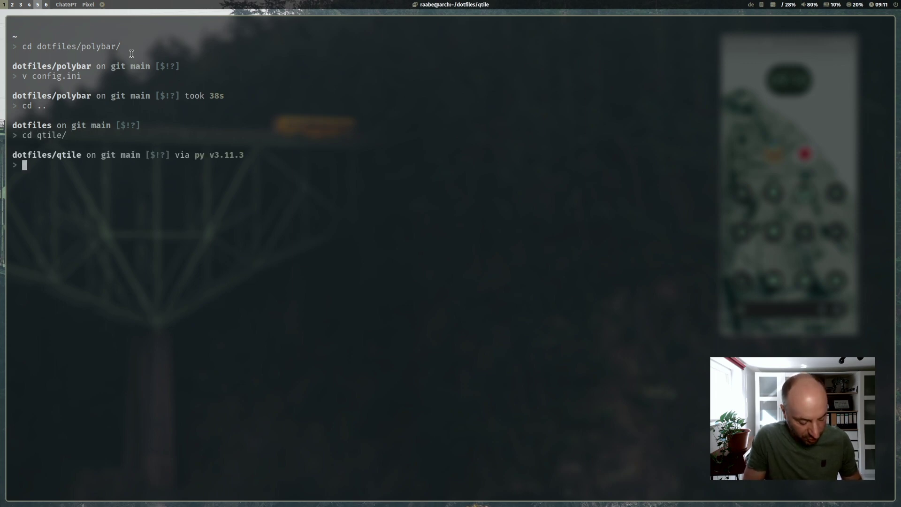
Open config.py in Neovim and scroll down to the scrcpy Scratchpads definition
type("v config.py")
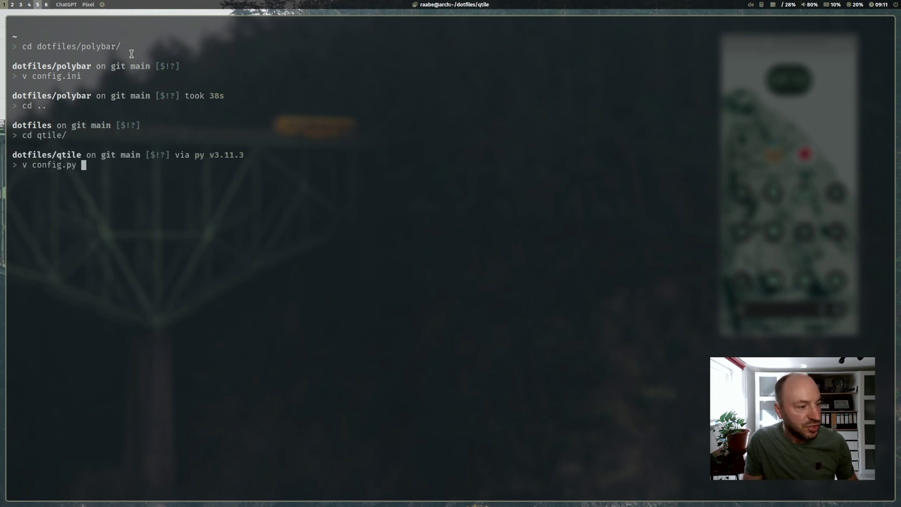
key("Return")
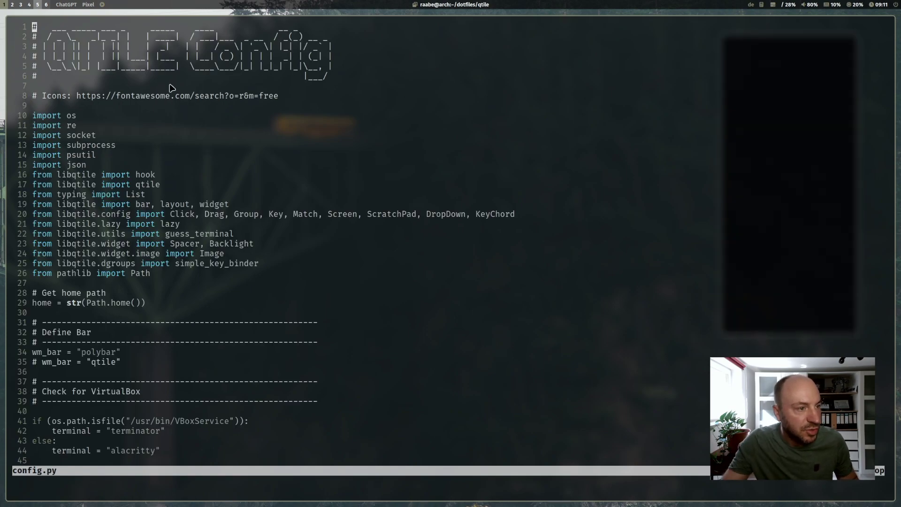
scroll(254, 136, "down", 20)
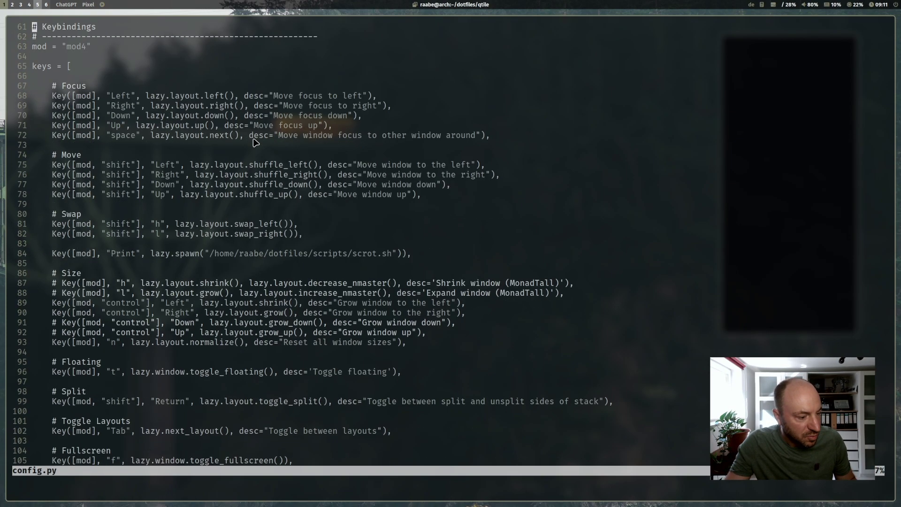
scroll(253, 141, "down", 15)
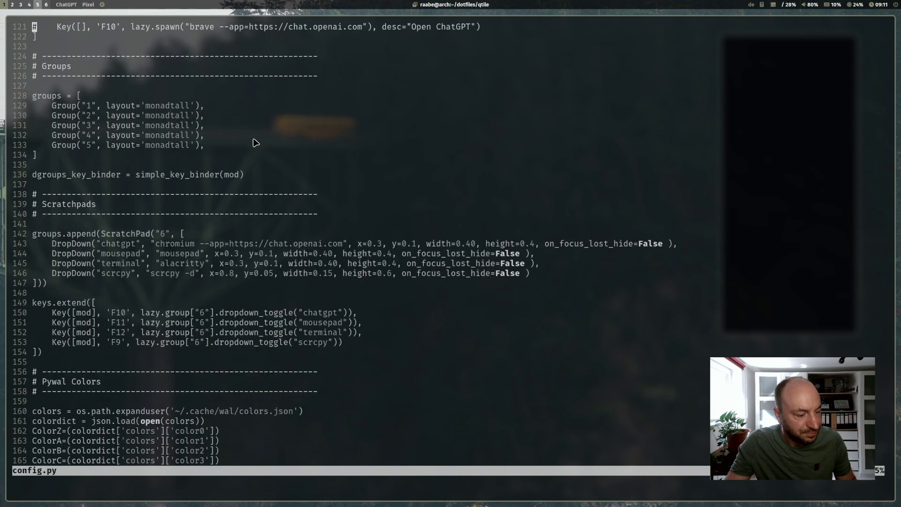